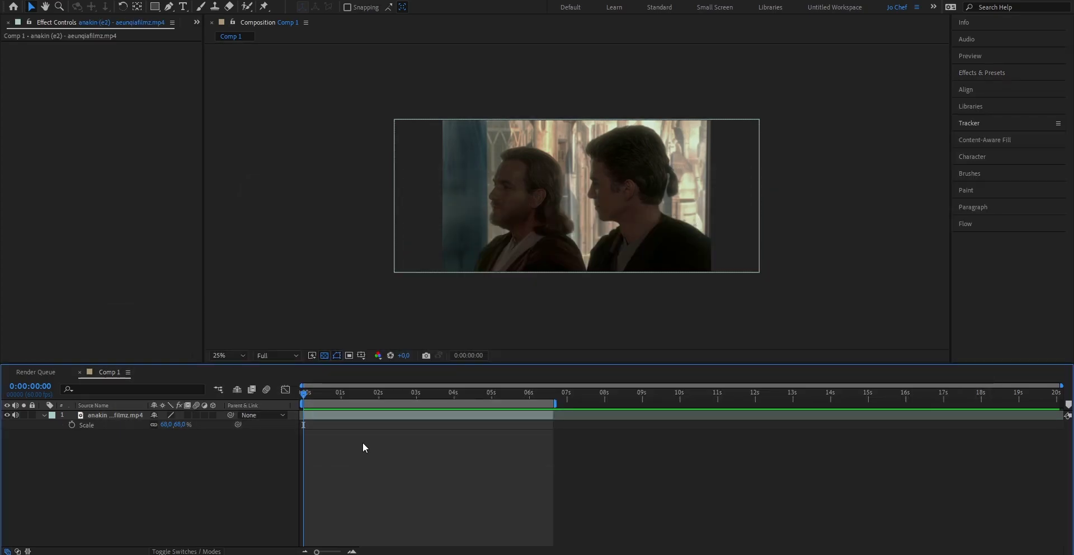
# - Open the clip in its Layer viewer and start a new Track Motion tracker
pyautogui.doubleClick(324, 414)
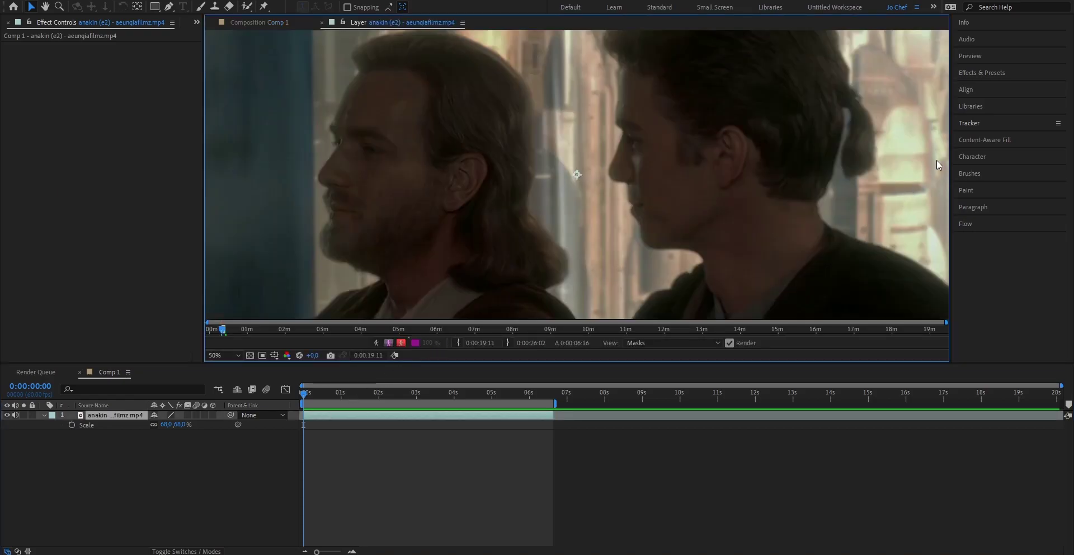
pyautogui.click(971, 124)
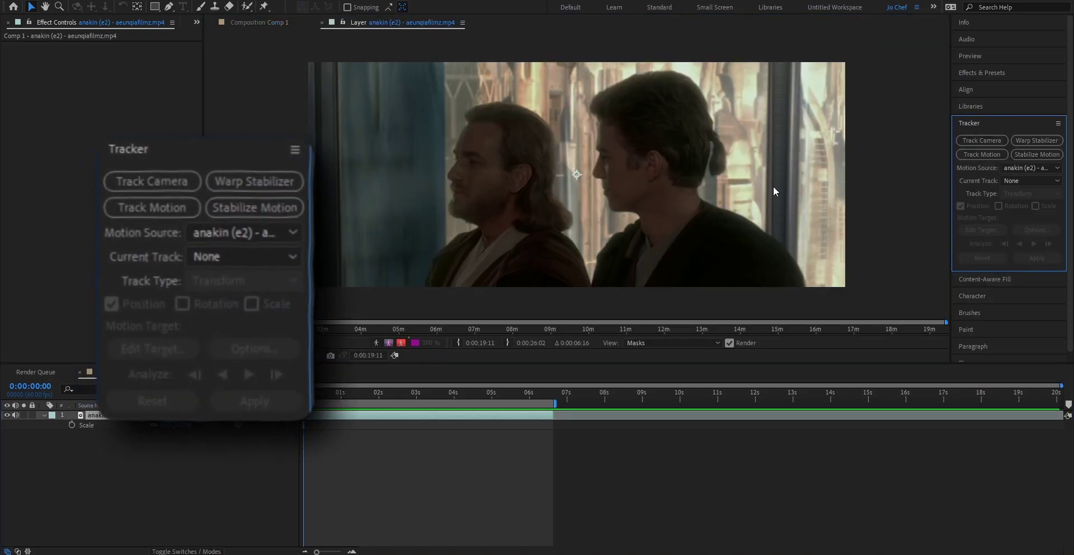
pyautogui.click(962, 157)
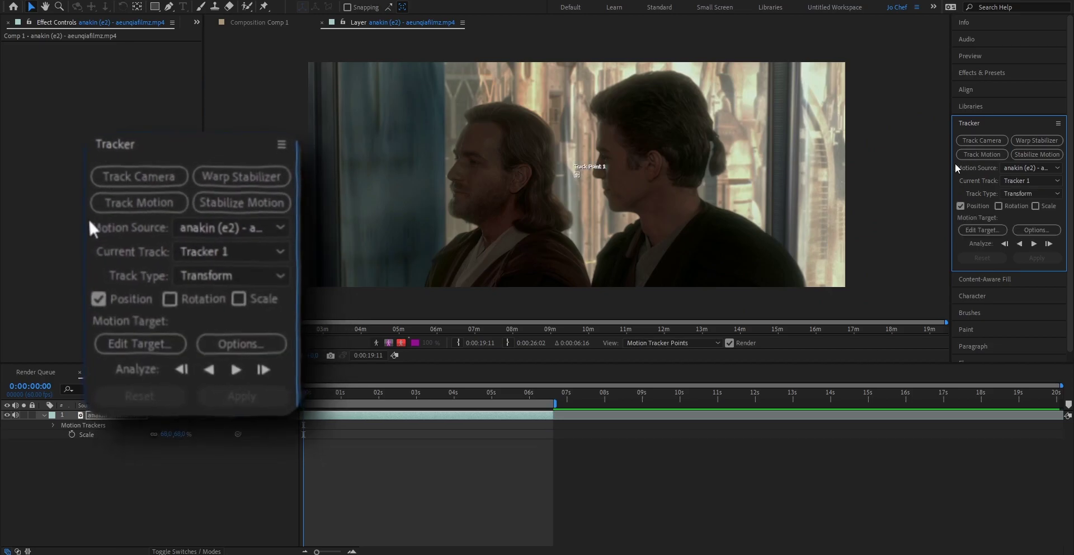
# - Enlarge the track point's search and feature areas and place it on the bearded man's face
pyautogui.scroll(2, 576, 180)
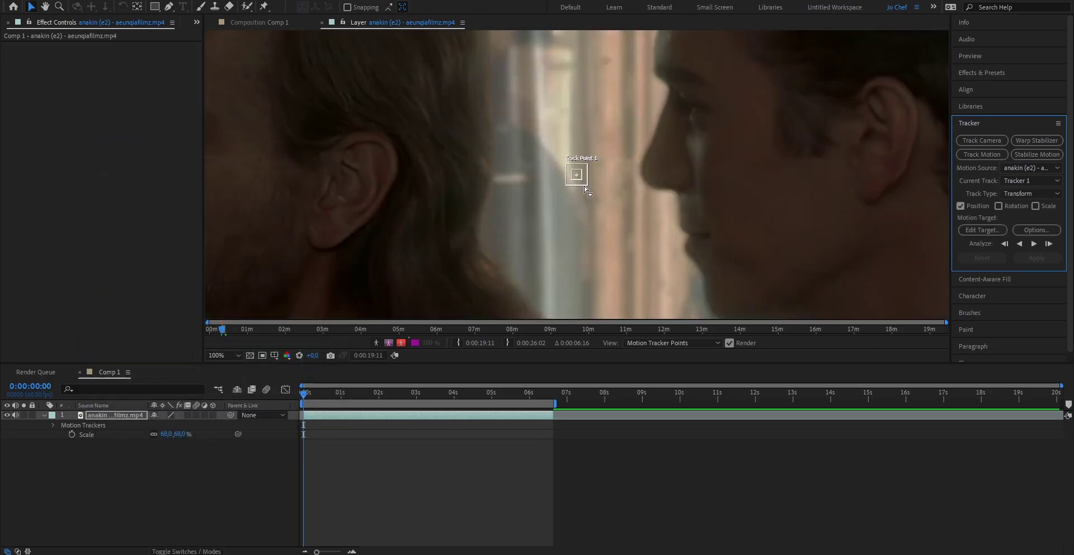
pyautogui.moveTo(586, 186); pyautogui.dragTo(647, 236)
pyautogui.moveTo(582, 180); pyautogui.dragTo(594, 196)
pyautogui.scroll(-4, 592, 206)
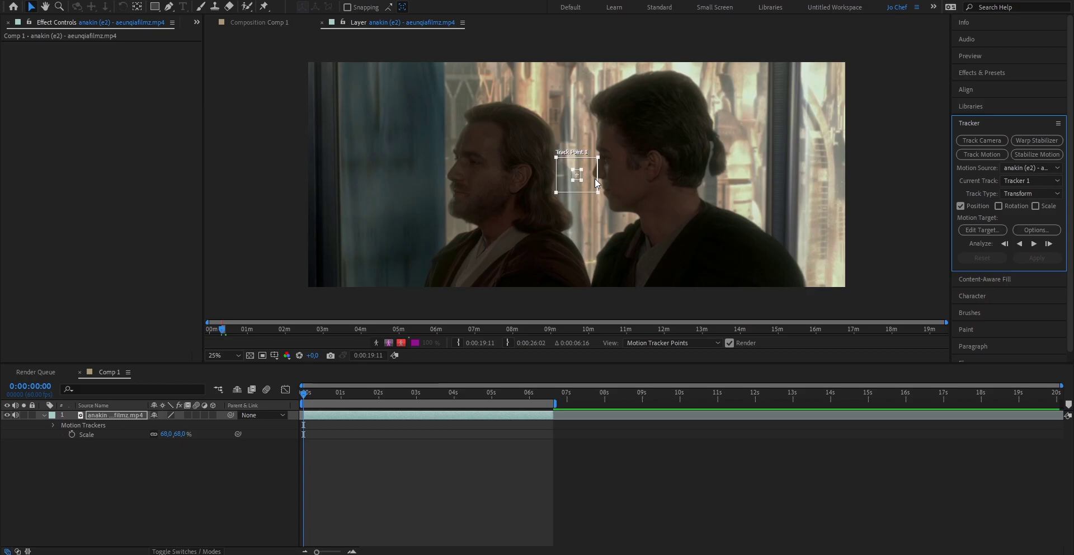
pyautogui.moveTo(590, 179); pyautogui.dragTo(465, 180)
pyautogui.hscroll(-2, 421, 174)
pyautogui.scroll(1, 397, 178)
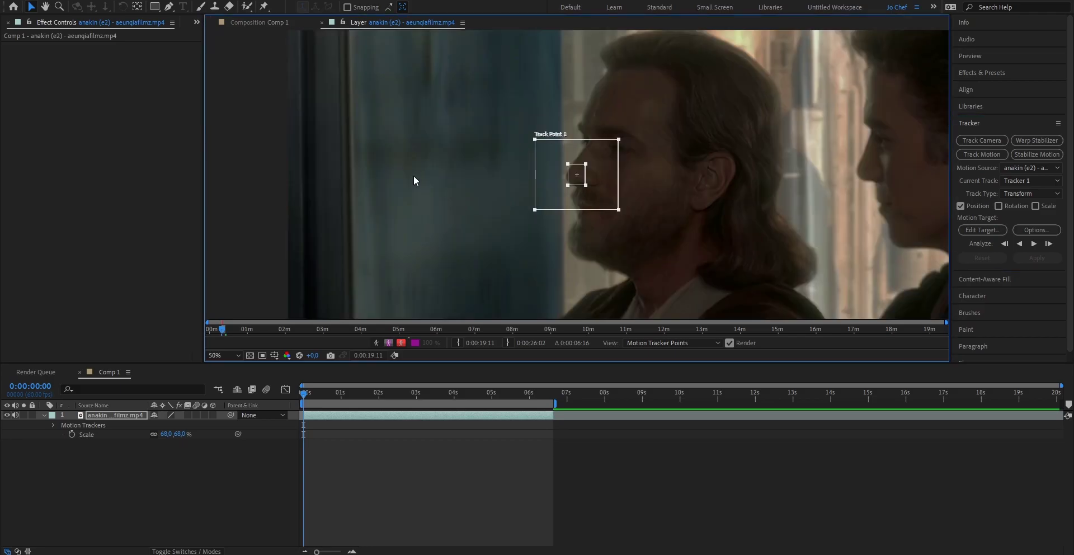
pyautogui.moveTo(587, 187); pyautogui.dragTo(616, 213)
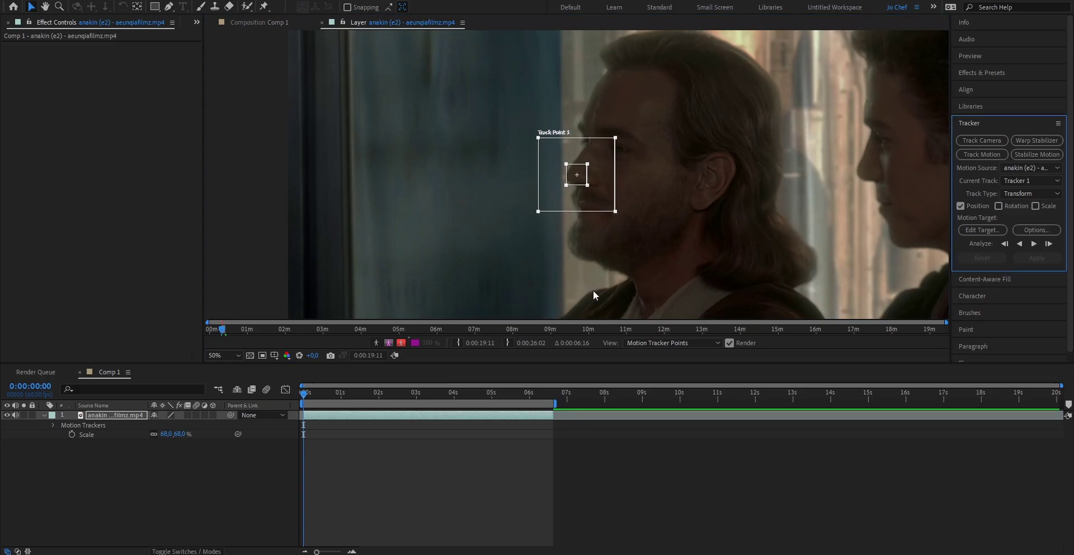
# - Analyze Tracker 1 forward through the clip to record the face's motion path
pyautogui.click(1033, 245)
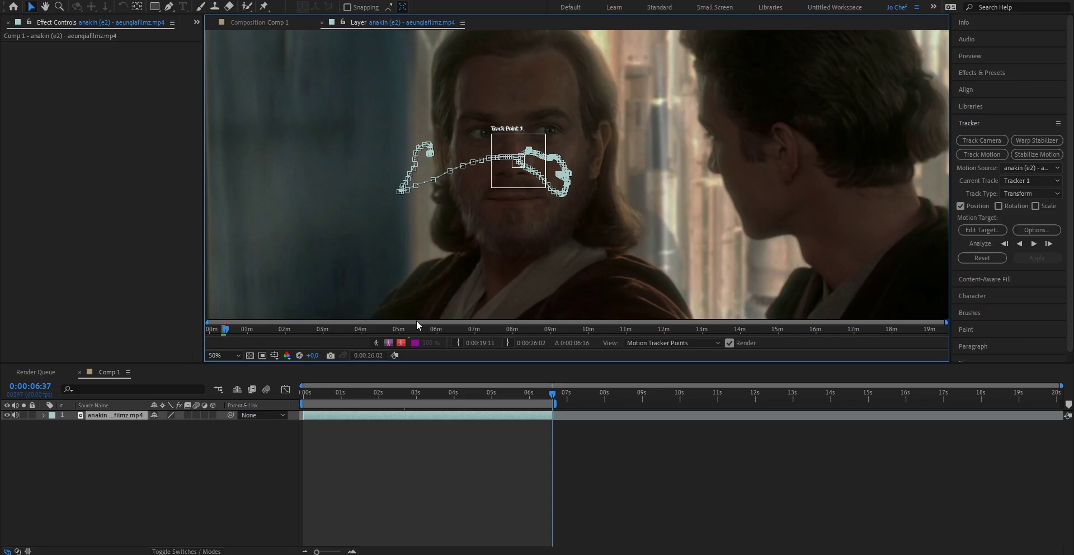
# - Return to Comp 1, move the playhead to about 2:58, and start a text layer over the clip
pyautogui.click(321, 23)
pyautogui.click(473, 396)
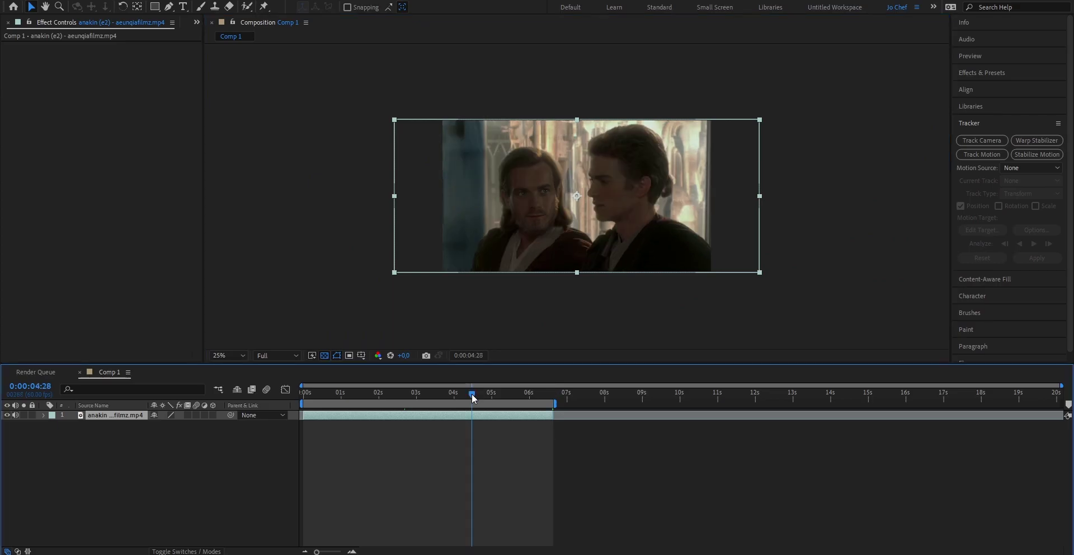
pyautogui.moveTo(473, 398); pyautogui.dragTo(415, 395)
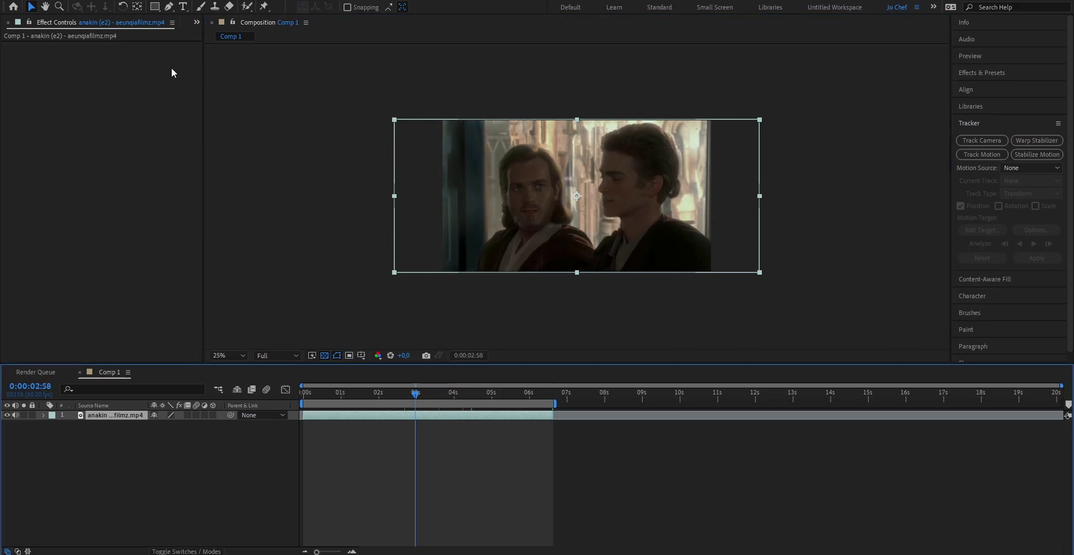
pyautogui.click(182, 8)
pyautogui.click(476, 179)
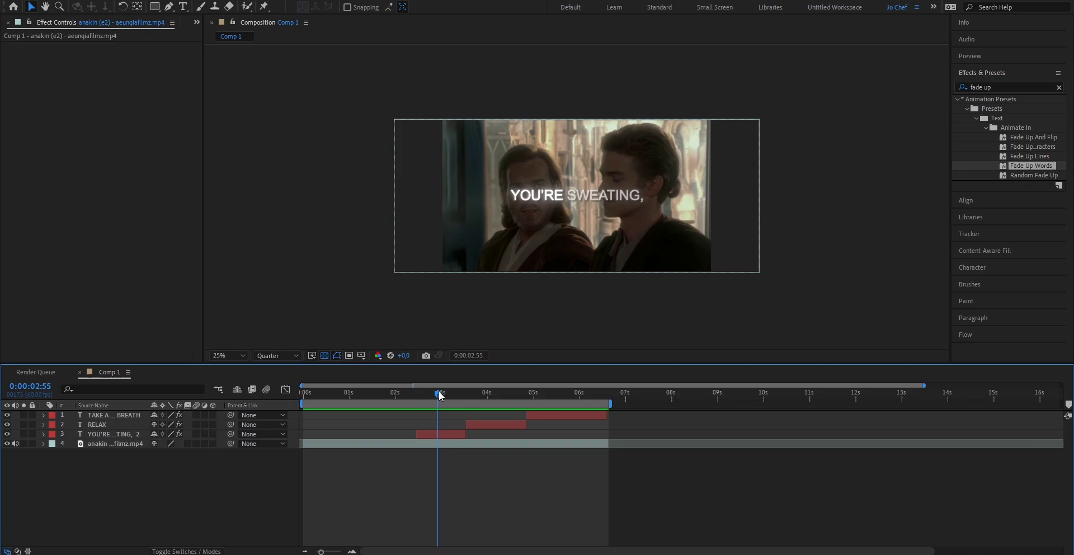
# - Select the YOU'RE SWEATING, RELAX and TAKE A … BREATH layers and pre-compose them as Pre-comp 1
pyautogui.click(444, 428)
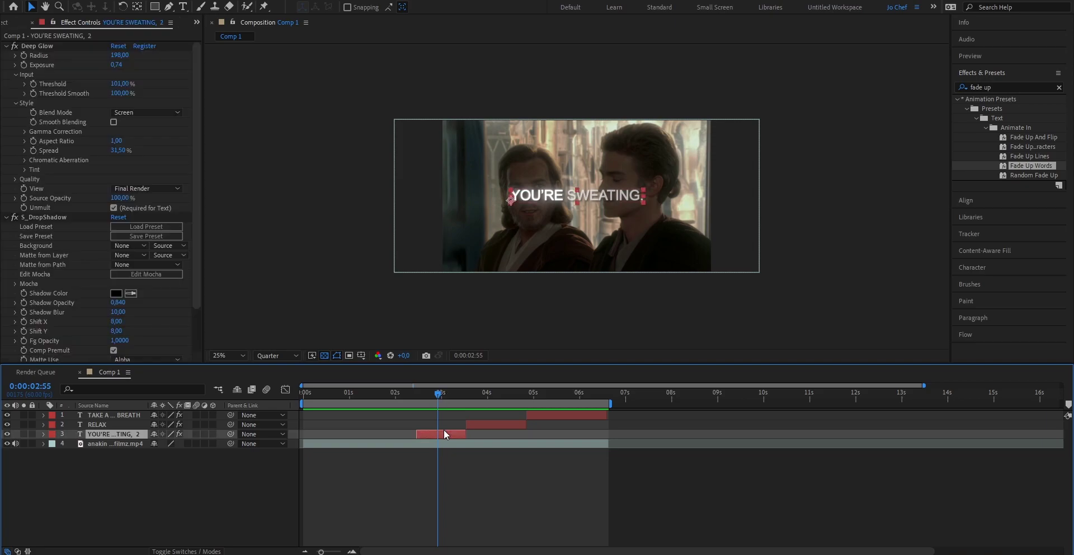
pyautogui.keyDown('shift'); pyautogui.click(551, 417); pyautogui.keyUp('shift')
pyautogui.hotkey('ctrl', 'shift', 'c')
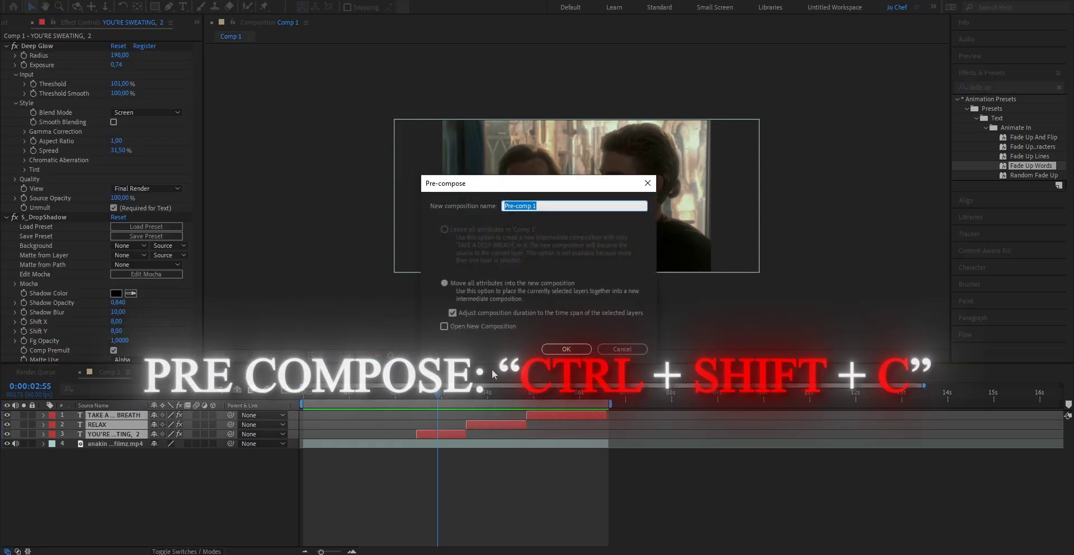
pyautogui.click(563, 348)
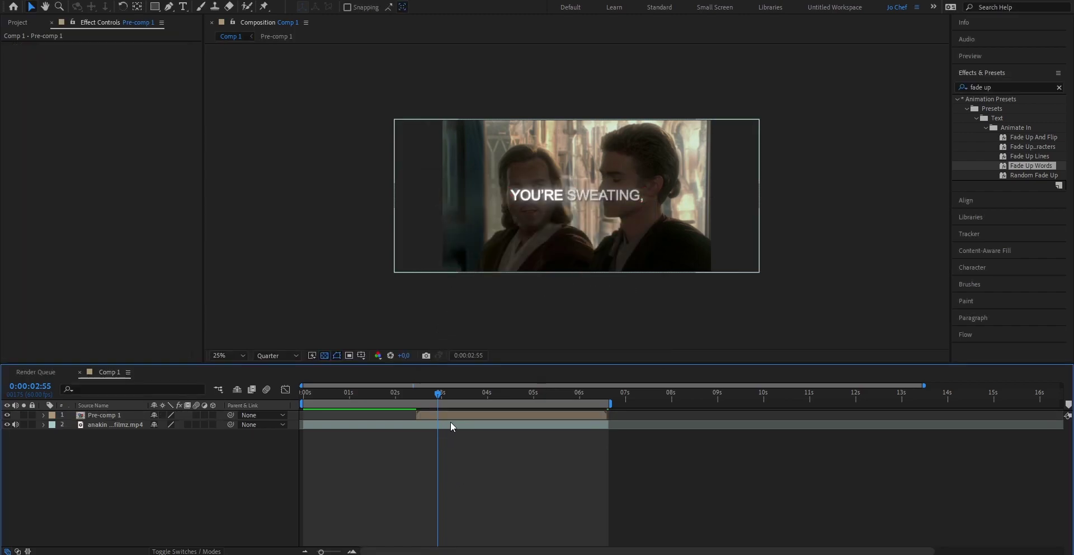
# - Reopen the tracked clip and set Tracker 1's motion target to Pre-comp 1
pyautogui.doubleClick(451, 424)
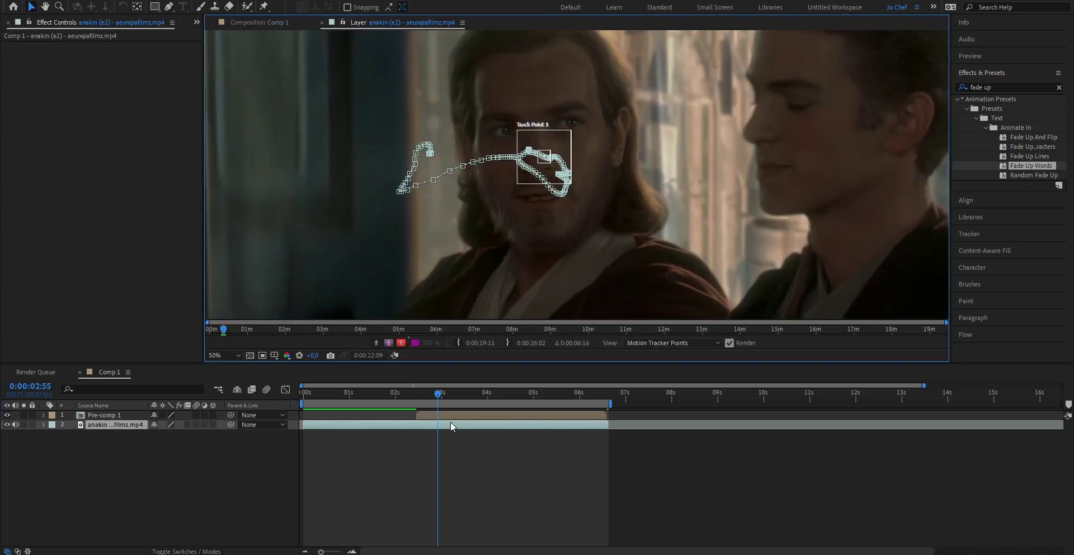
pyautogui.click(969, 234)
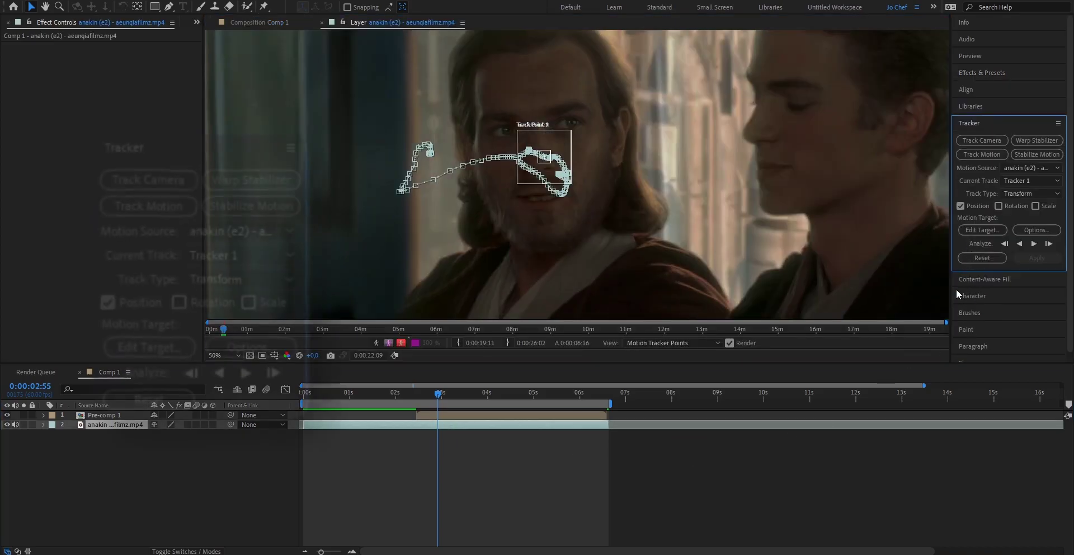
pyautogui.click(983, 231)
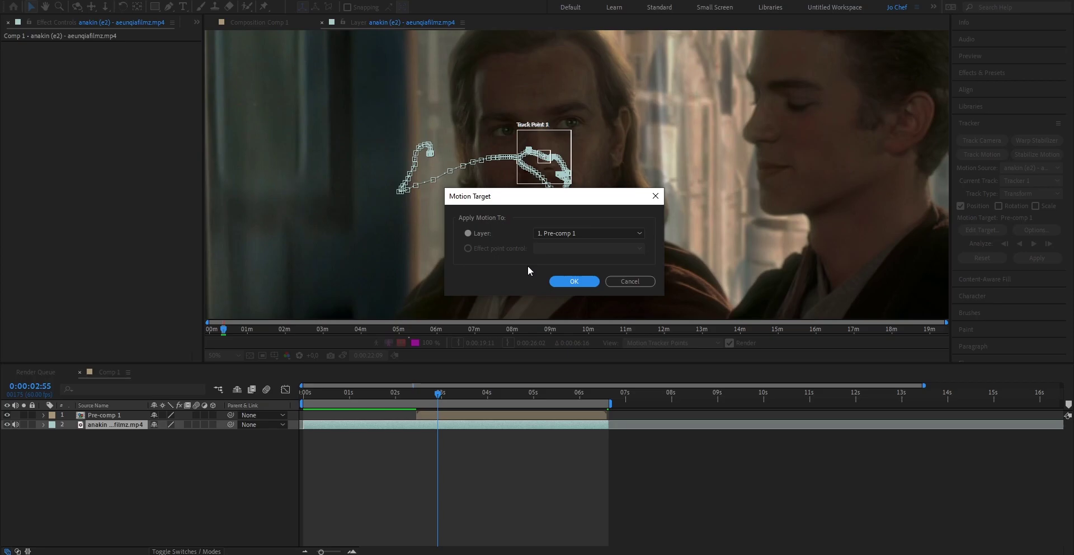
pyautogui.click(554, 233)
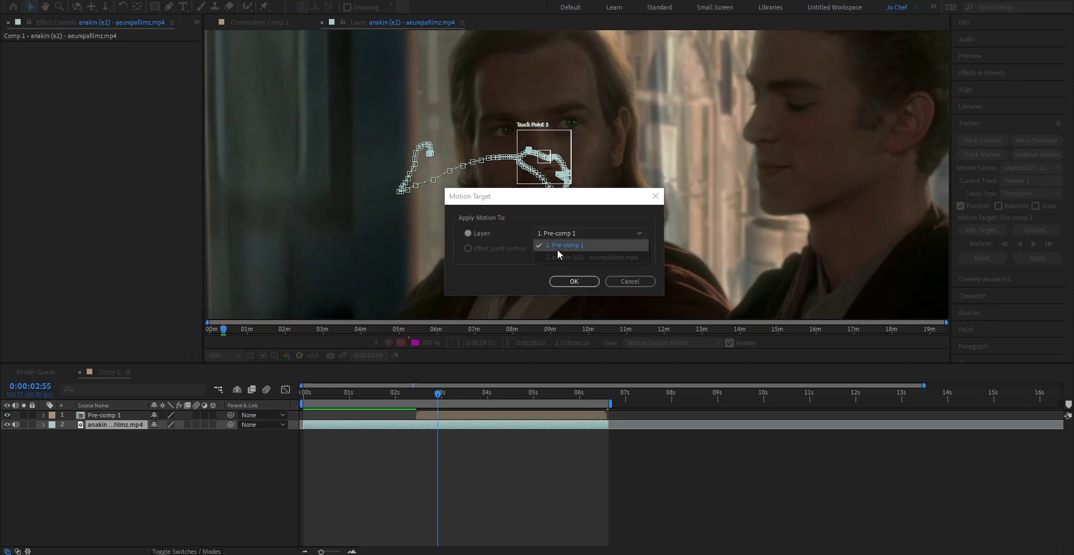
pyautogui.click(557, 246)
pyautogui.click(566, 282)
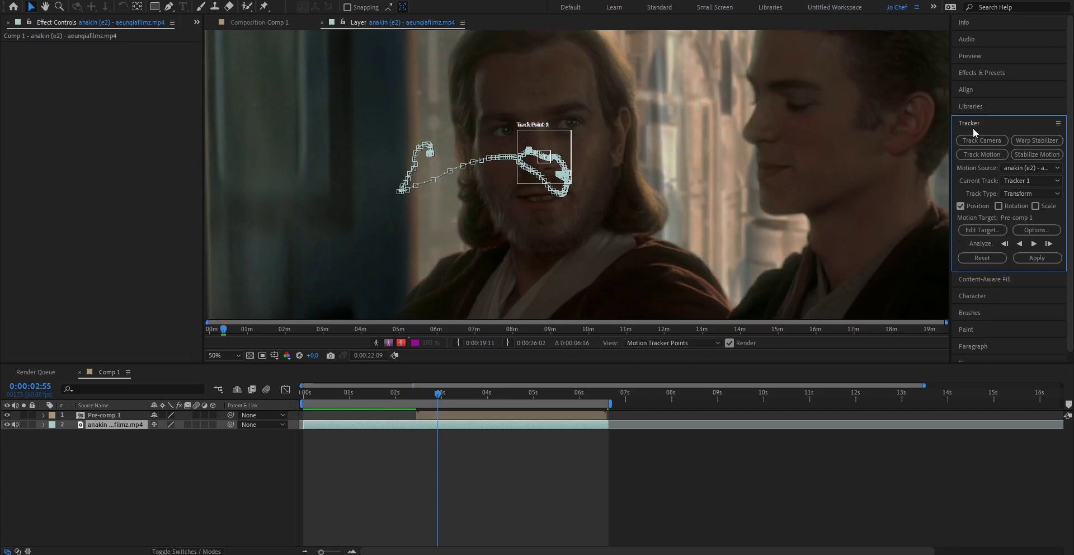
# - Apply the tracking data to Pre-comp 1 in both X and Y dimensions
pyautogui.click(1028, 257)
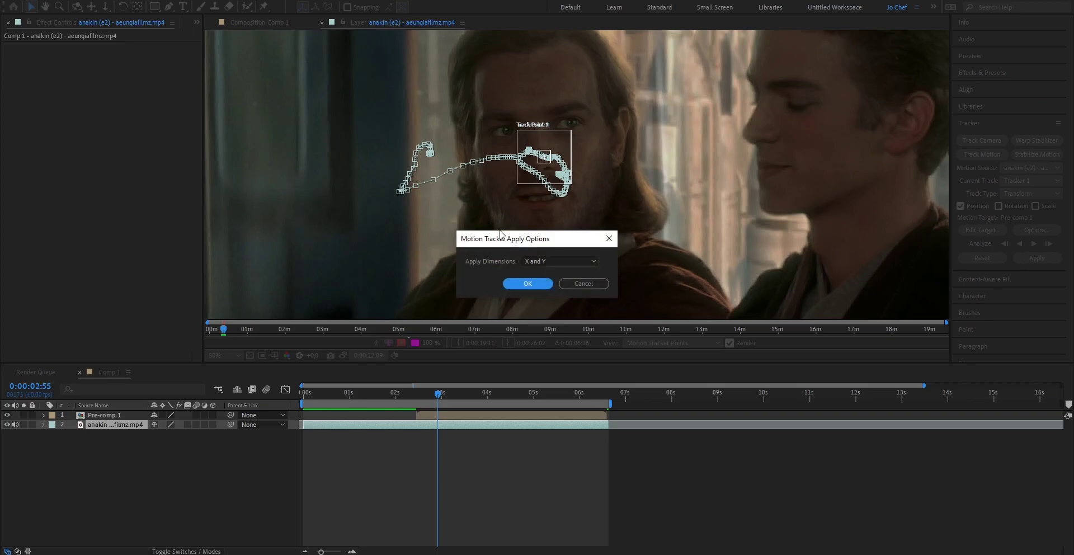
pyautogui.click(535, 261)
pyautogui.click(534, 274)
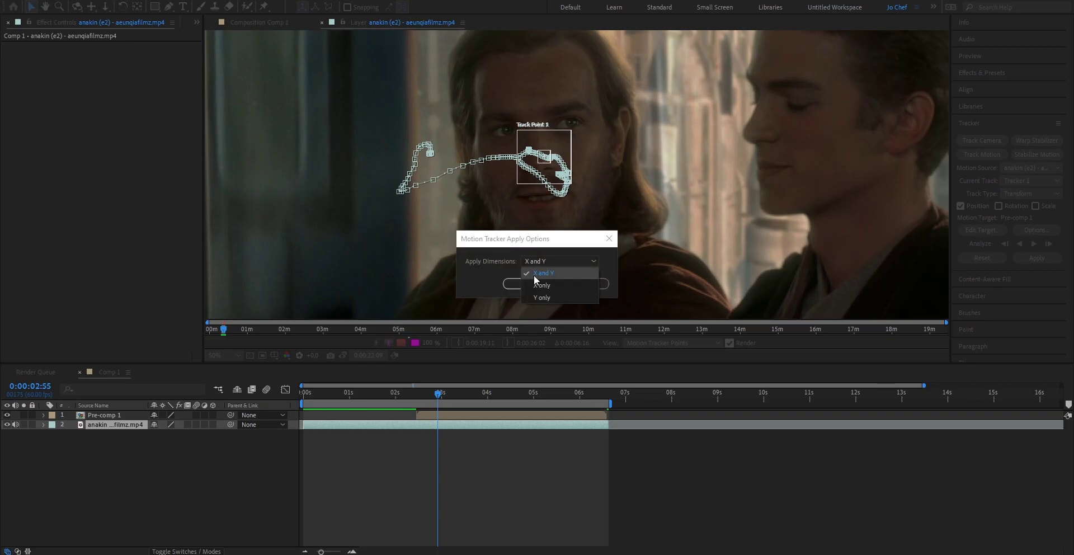
pyautogui.click(515, 284)
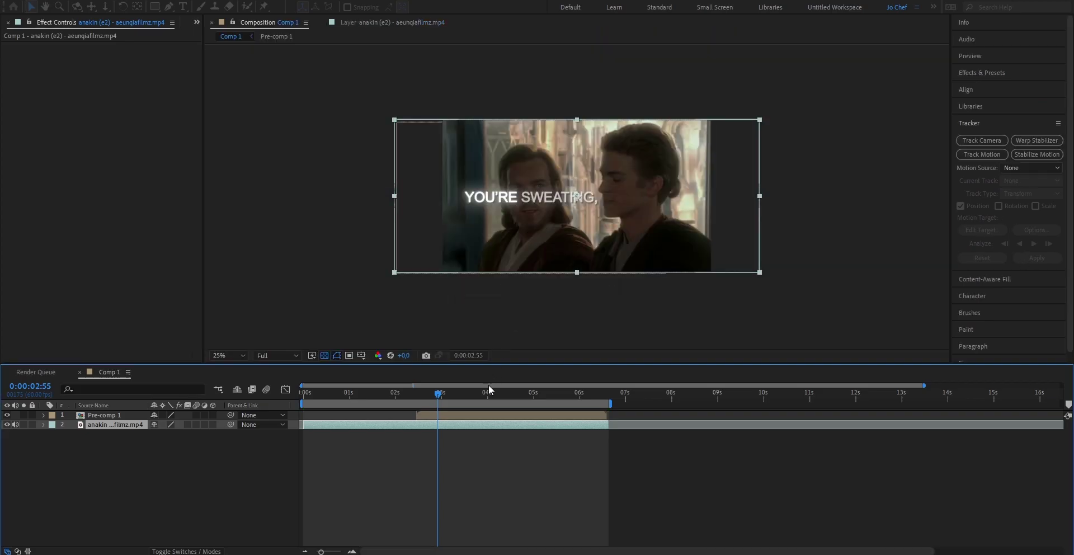
pyautogui.click(416, 393)
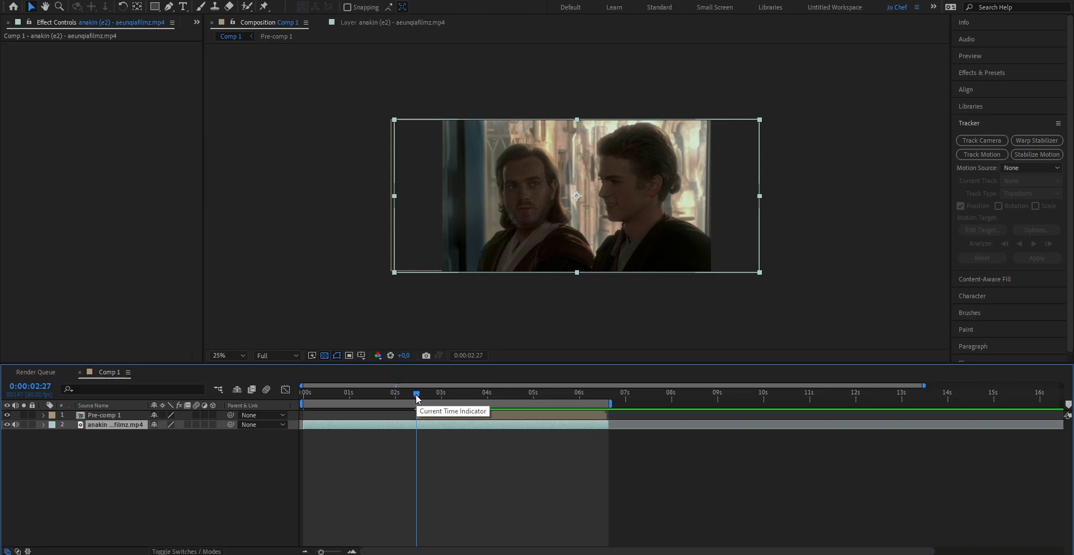
pyautogui.press('space')
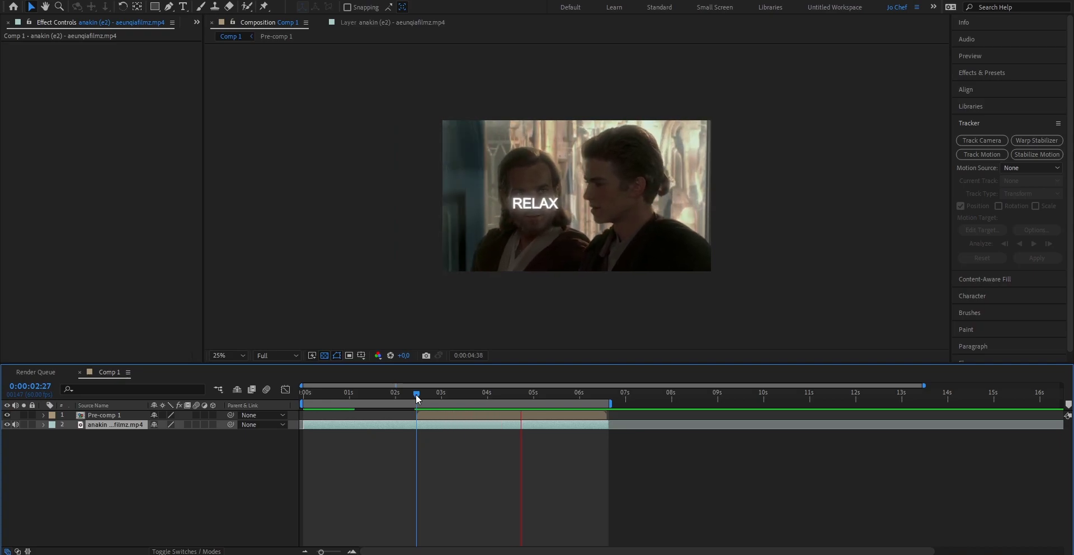
pyautogui.press('space')
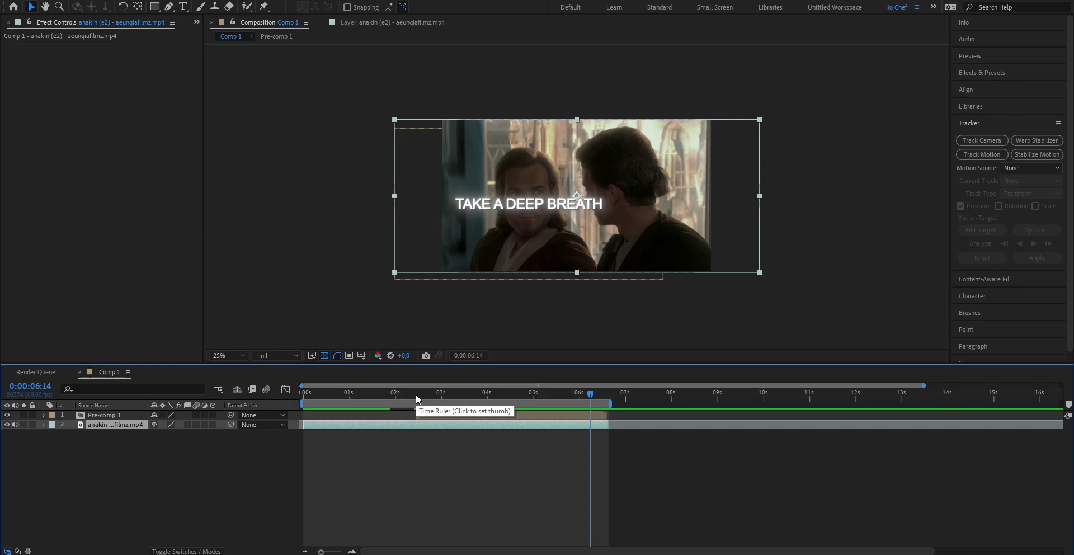
# - Nest Pre-comp 1 into a new Pre-comp 1 Comp 1, moving all attributes into it
pyautogui.click(443, 415)
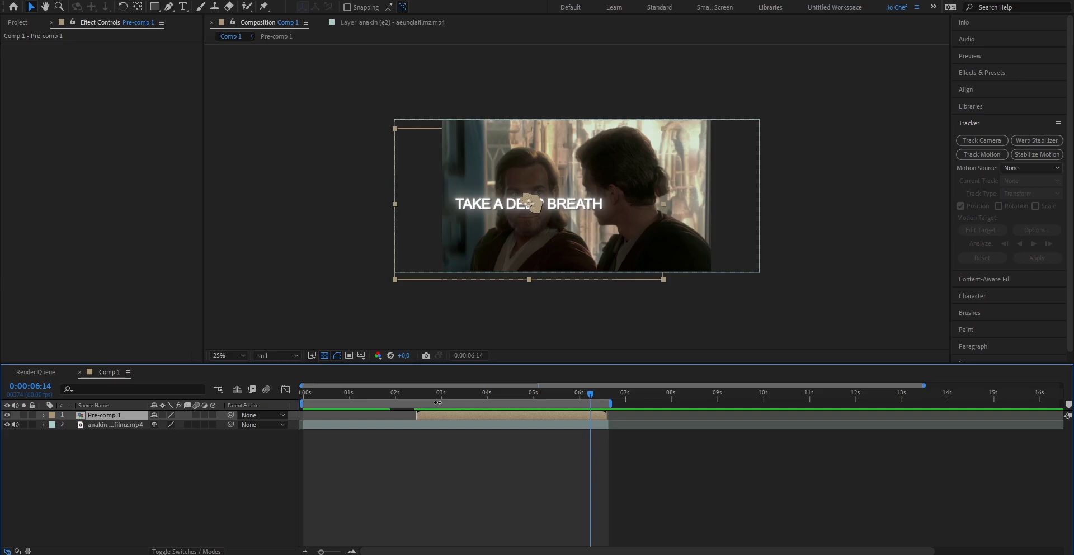
pyautogui.hotkey('ctrl', 'shift', 'c')
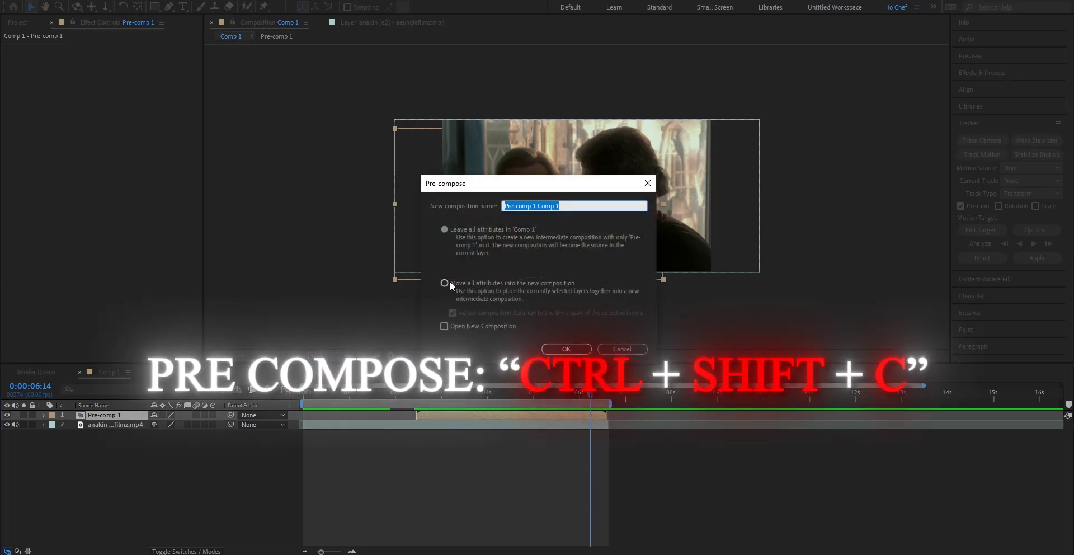
pyautogui.click(447, 283)
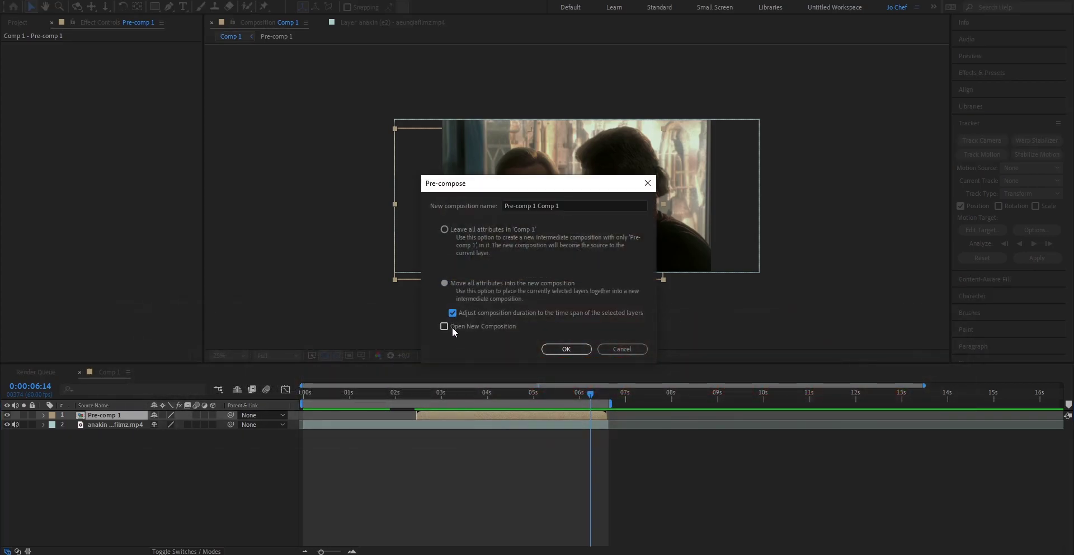
pyautogui.click(566, 349)
# - Lower the nested layer's Position Y to 728 and return the playhead to 0:00:02:26
pyautogui.press('p')
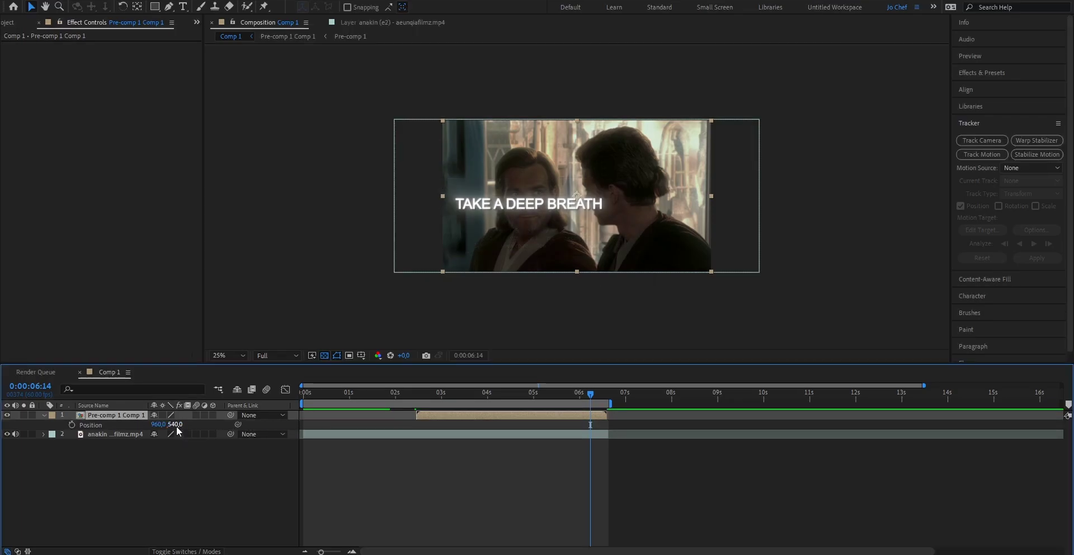
pyautogui.moveTo(177, 429); pyautogui.dragTo(296, 426)
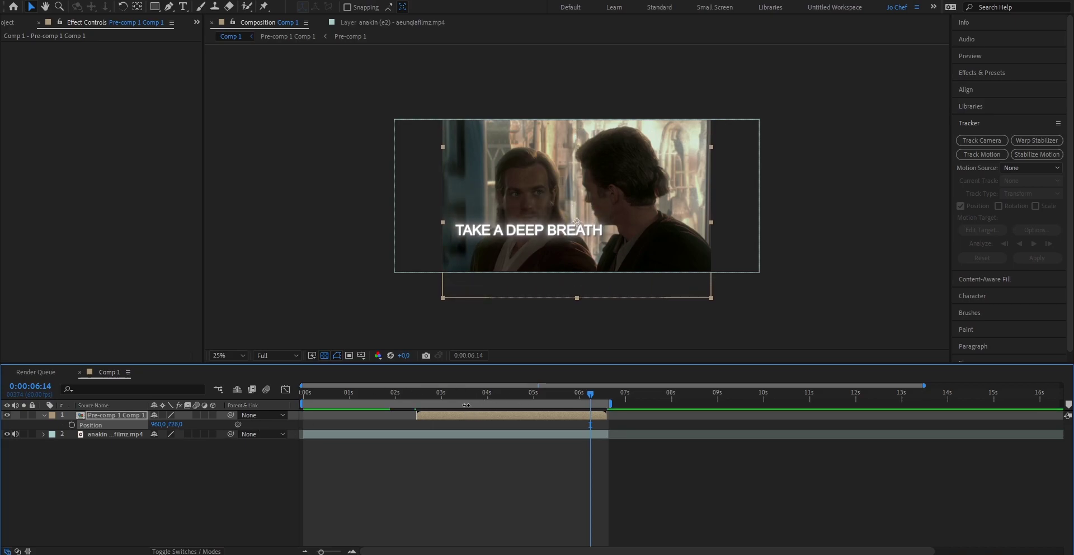
pyautogui.click(415, 395)
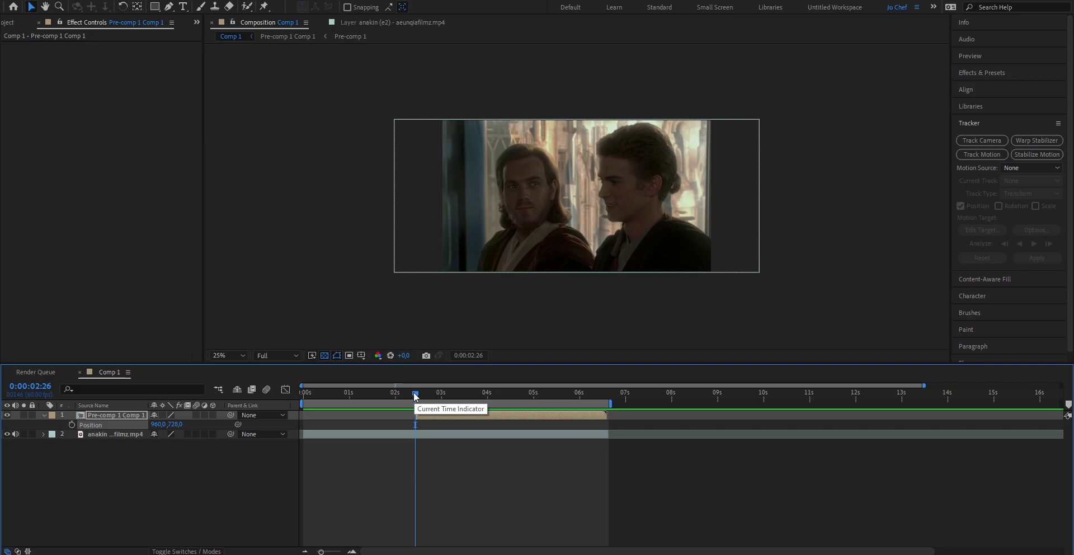
pyautogui.press('space')
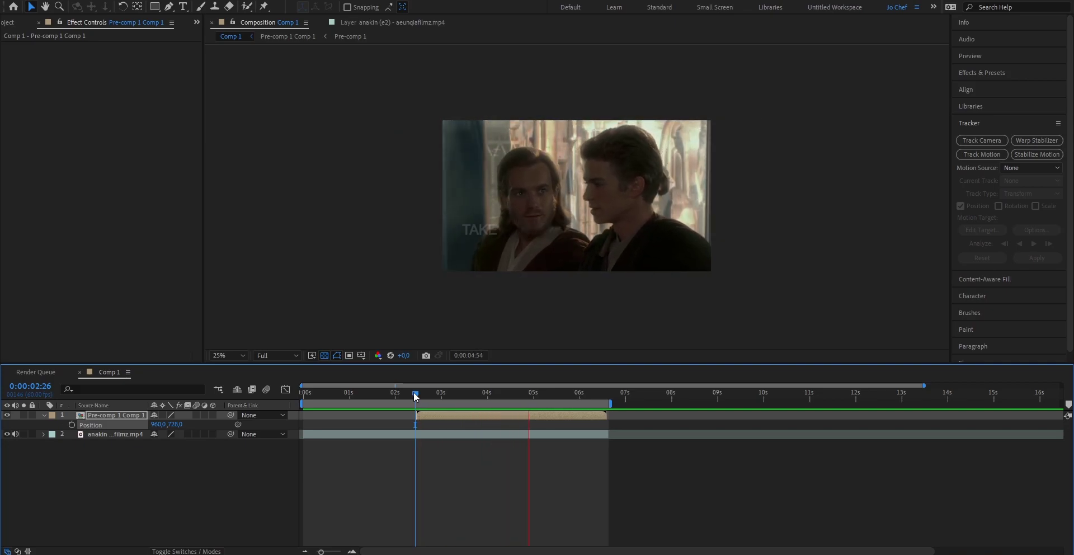
pyautogui.press('space')
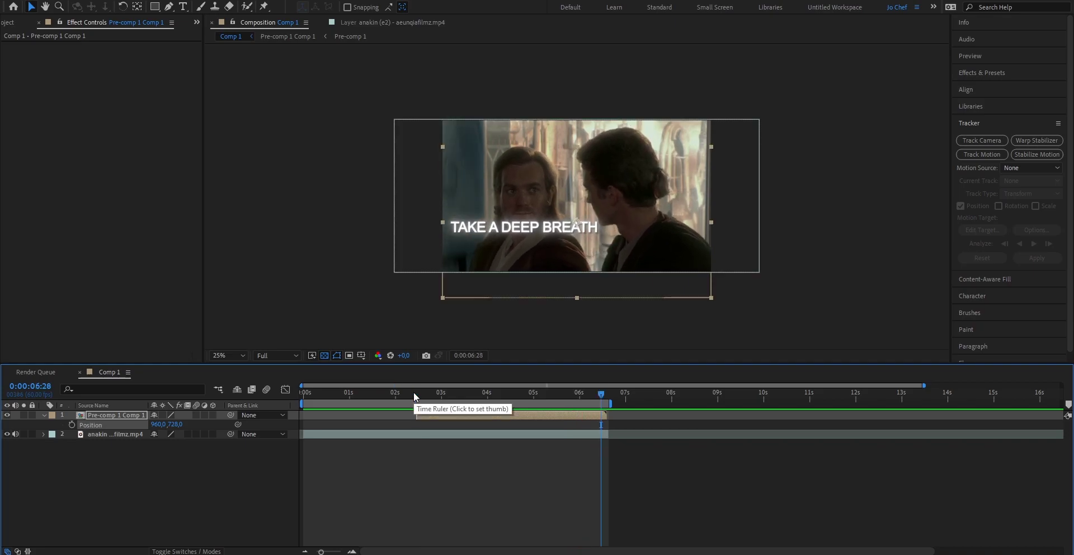